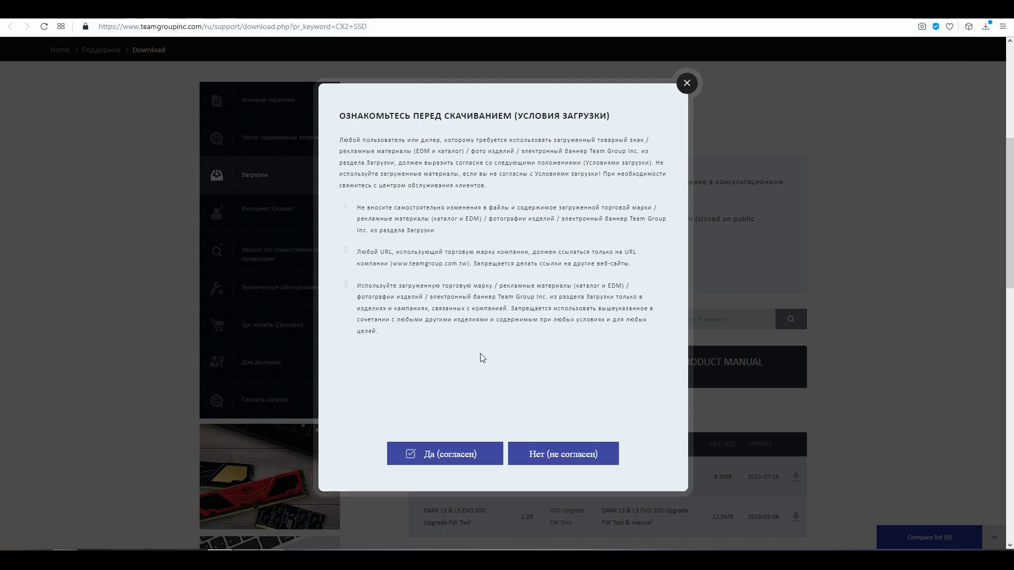
Accept the download terms on the Team Group support page
click(429, 456)
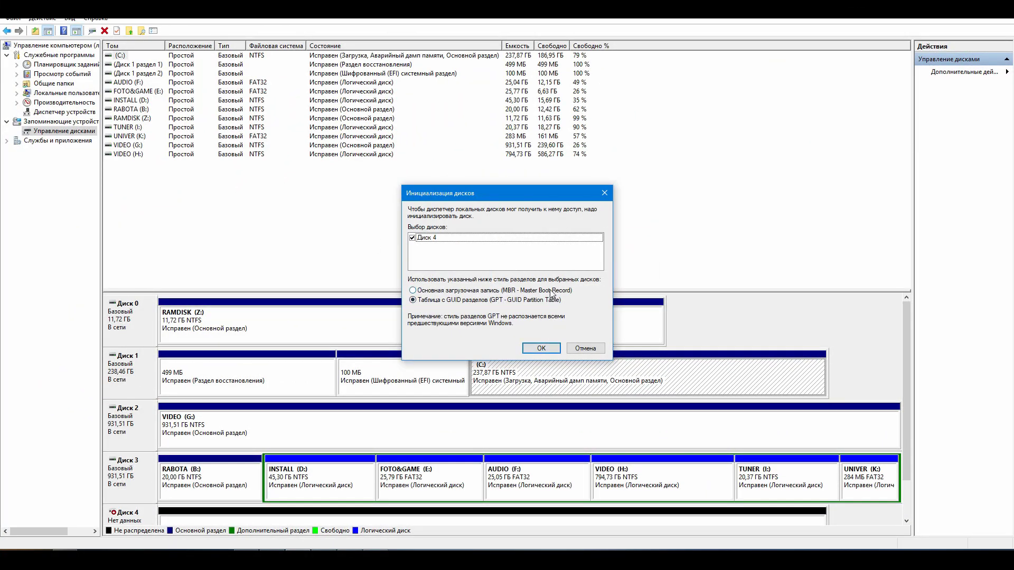
Initialize Disk 4 in Disk Management with the MBR partition style
click(552, 292)
click(542, 348)
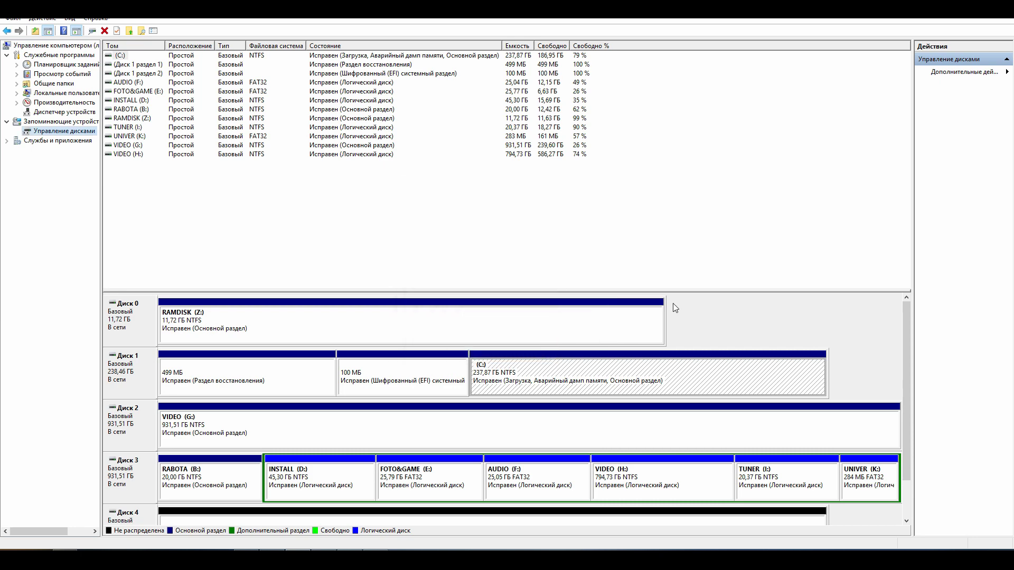
Create a simple volume on Disk 4's unallocated space with drive letter V, quick-formatted as NTFS and labelled Новый том
drag(902, 359, 907, 408)
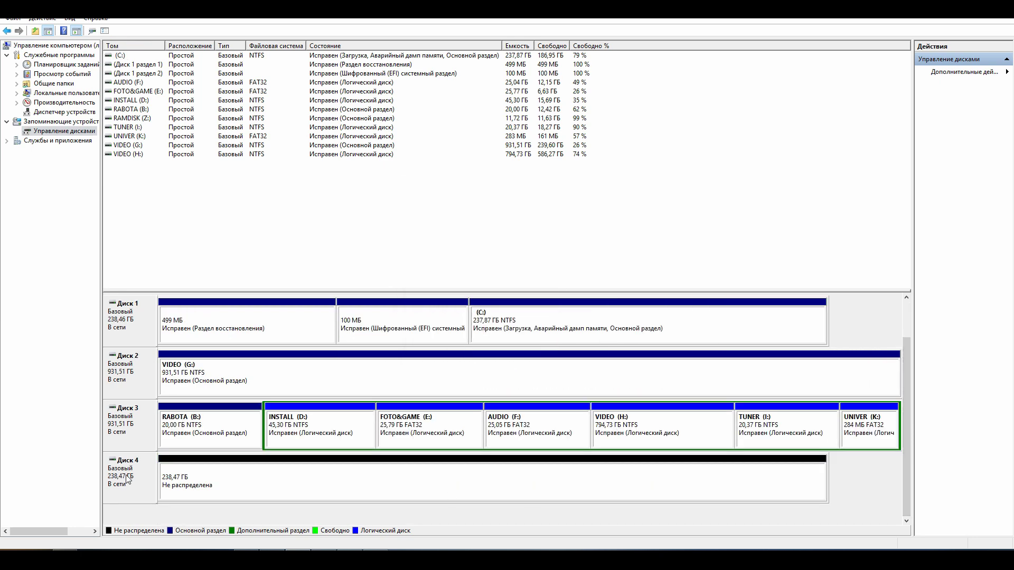
right_click(248, 483)
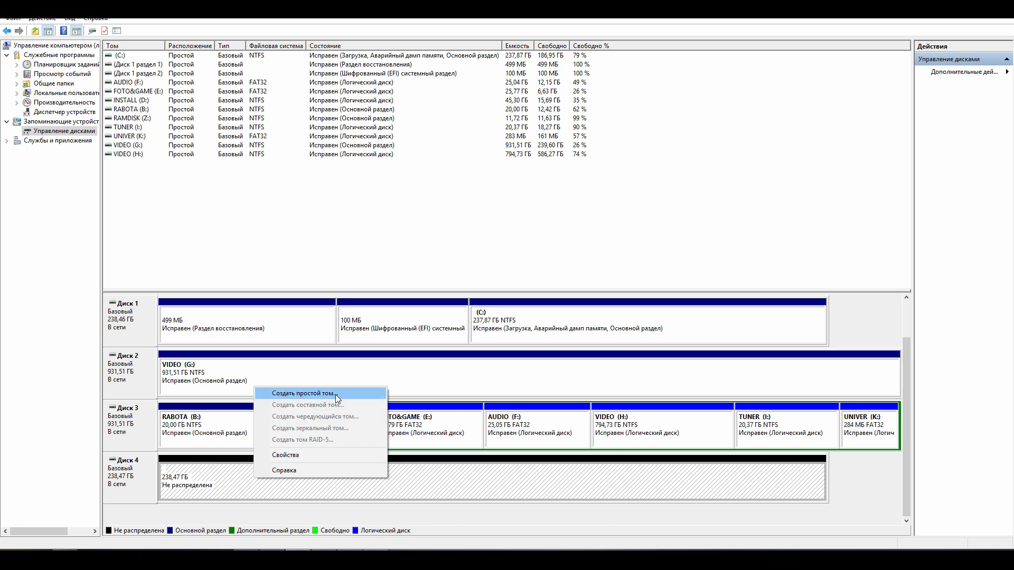
click(334, 393)
click(307, 242)
click(306, 240)
click(299, 131)
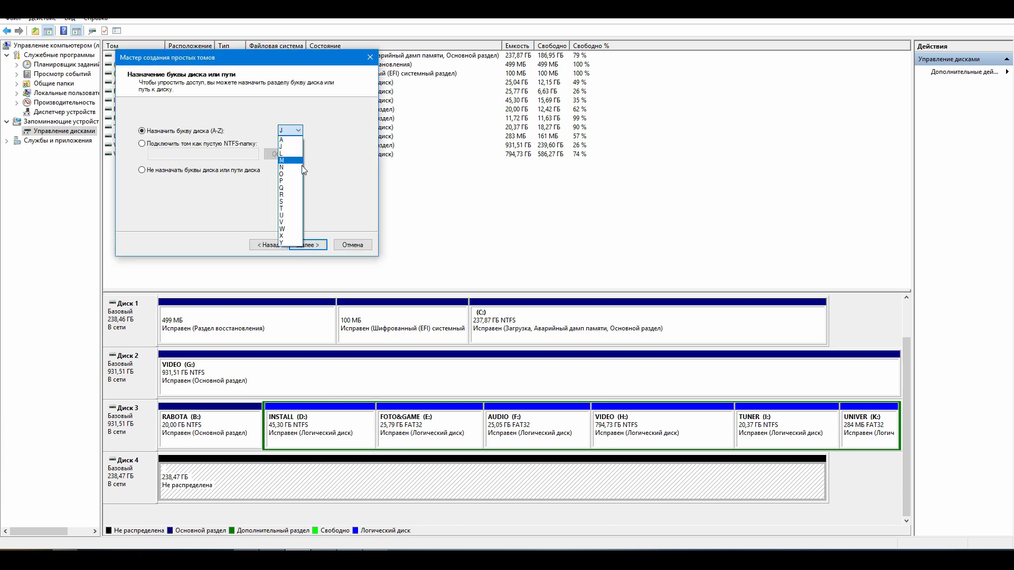
click(292, 221)
click(300, 245)
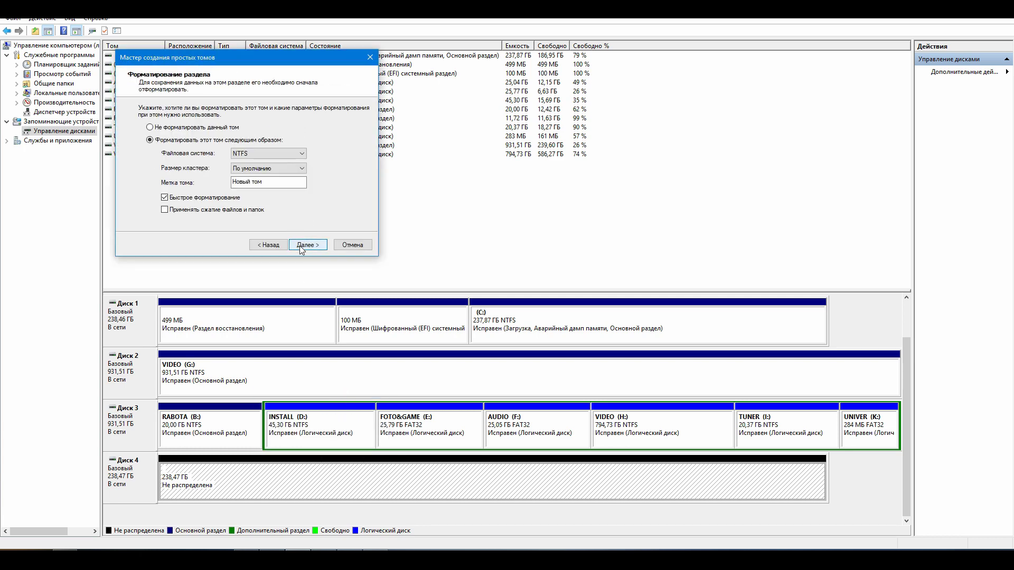
click(307, 245)
click(307, 245)
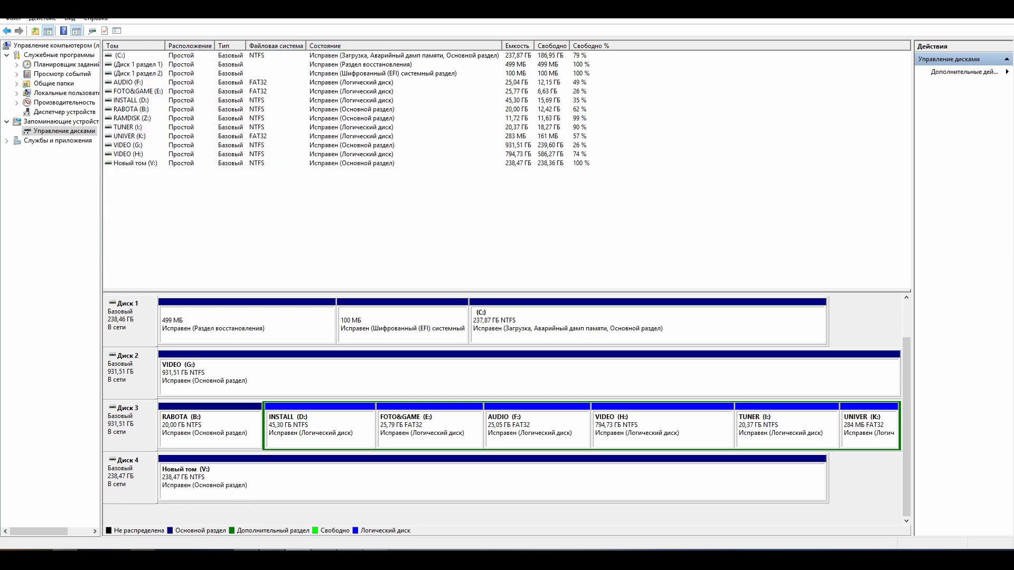
In This PC, disable file content indexing for the Новый том (V:) volume and apply the change to the drive
key(super+Up)
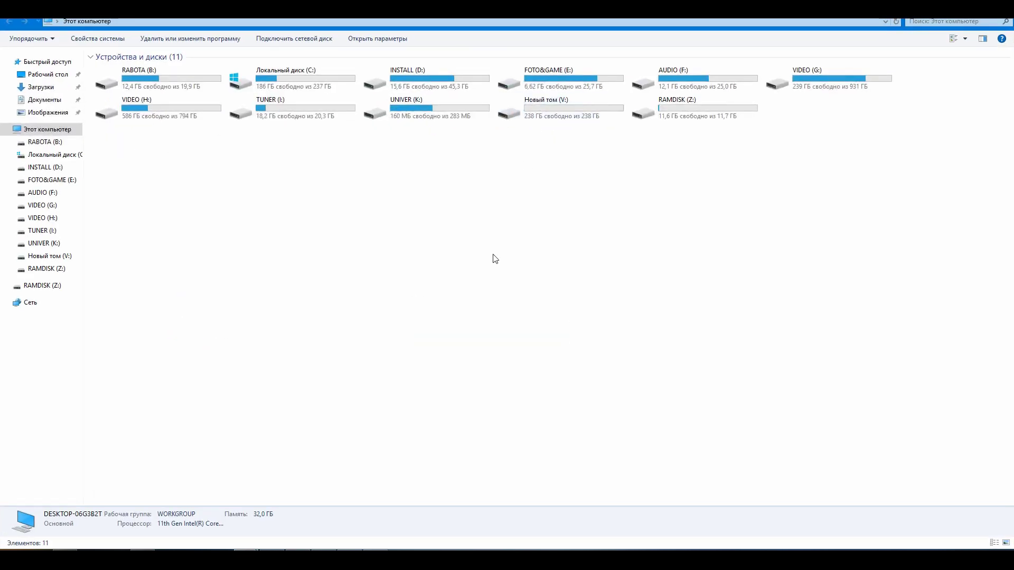
right_click(559, 116)
click(592, 310)
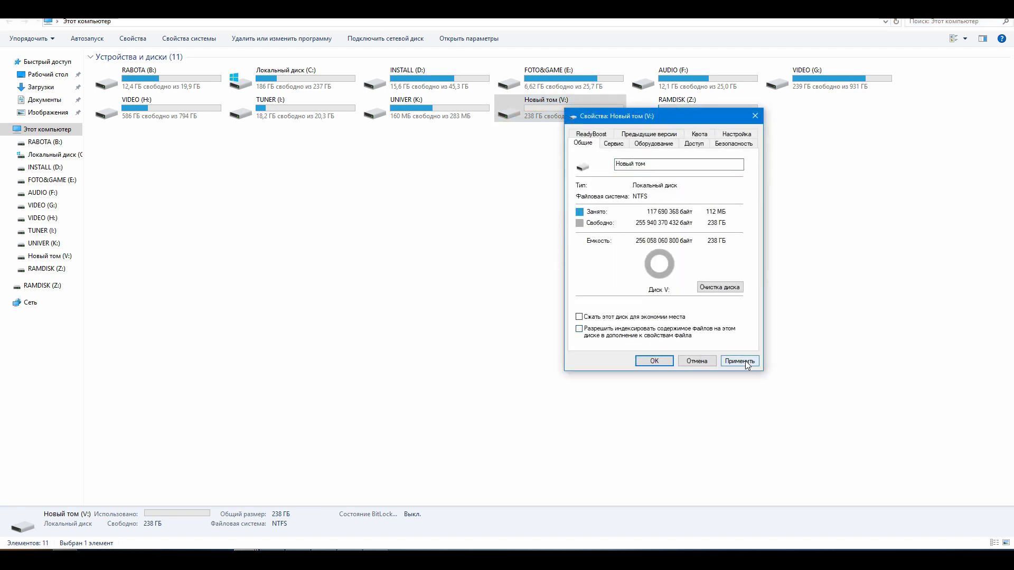
click(739, 361)
click(707, 252)
drag(703, 116, 721, 172)
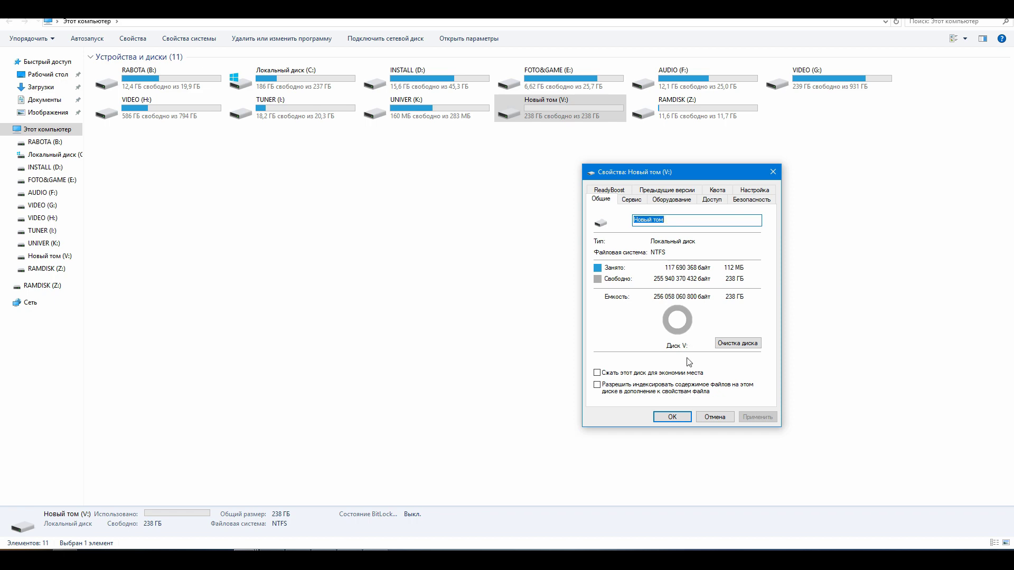
click(674, 417)
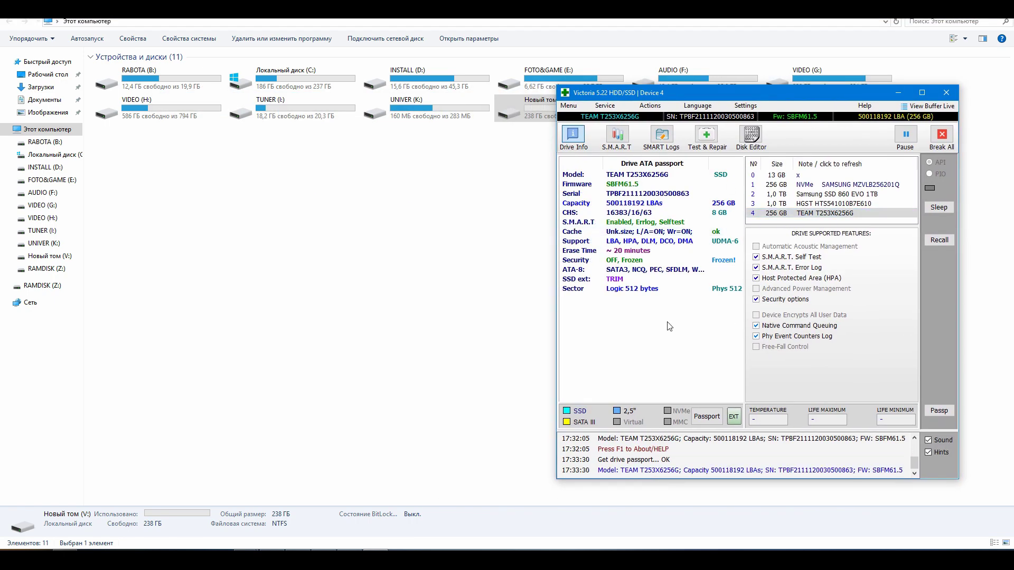
Switch to CrystalDiskInfo and examine Disk 4's health attributes alongside Victoria's S.M.A.R.T. table
click(295, 546)
drag(790, 170, 264, 112)
click(259, 148)
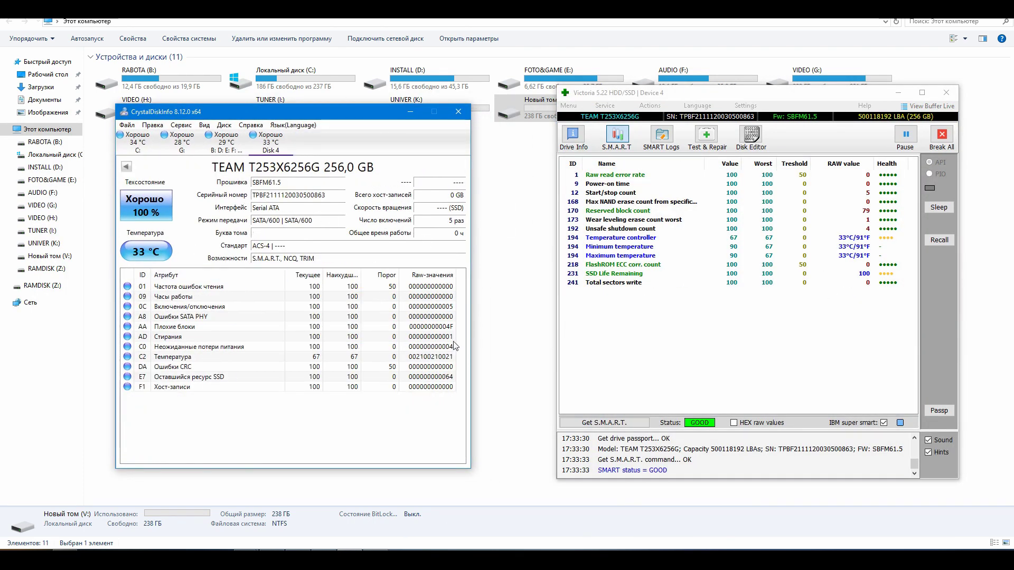
Start a read surface scan of the TEAM T253X6256G drive in Victoria with the Ignore option
click(707, 135)
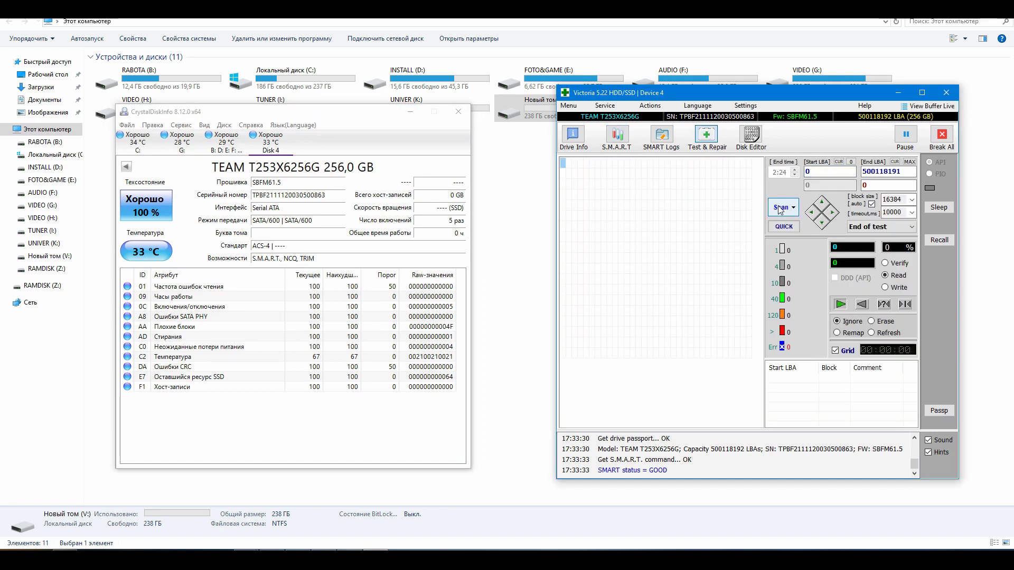
click(782, 207)
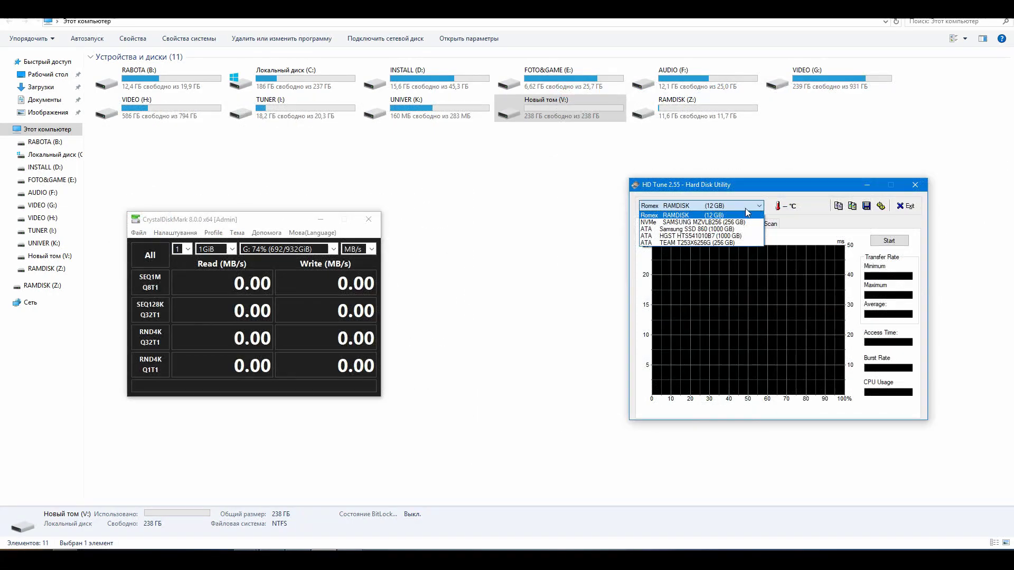
Run the HD Tune benchmark on the TEAM T253X6256G (256 GB) drive
click(697, 243)
click(890, 241)
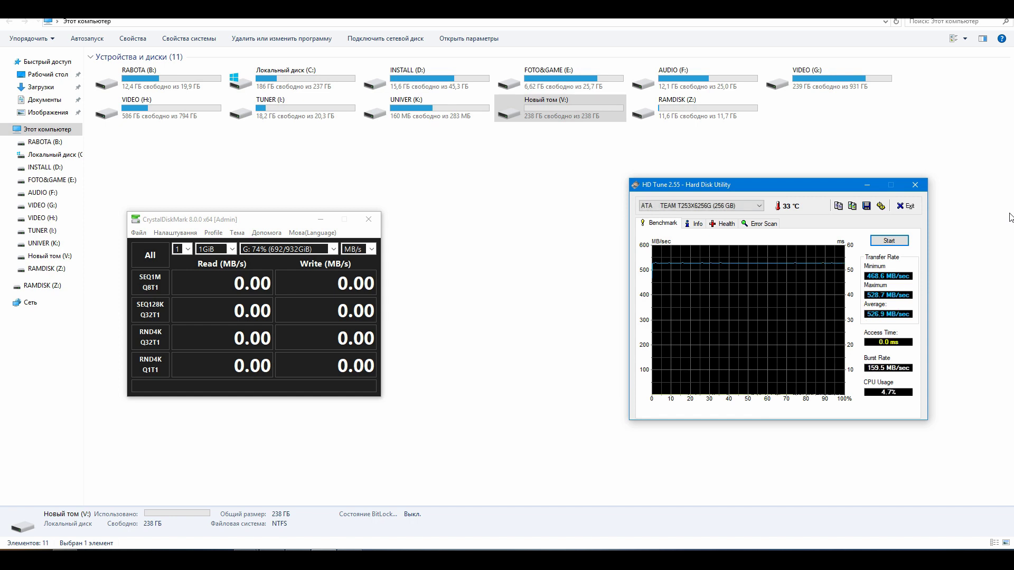
Run all CrystalDiskMark tests on the new volume with one pass and a 1GiB test size
click(287, 248)
click(285, 354)
click(150, 255)
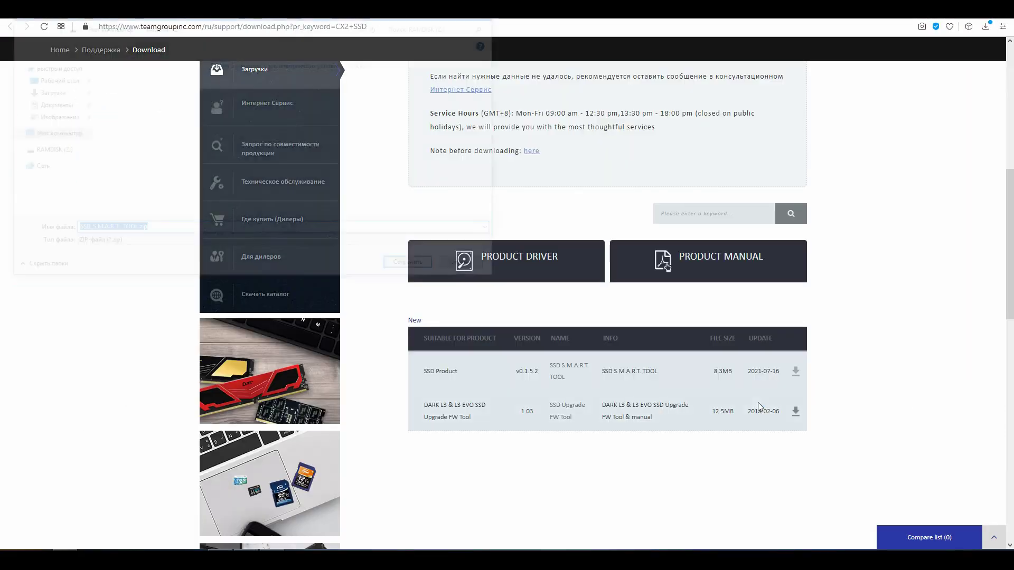
Save SSD_S.M.A.R.T._TOOL.zip from the Team Group site and install SMART_Tool_TG 0.1.5.2 in English
click(414, 268)
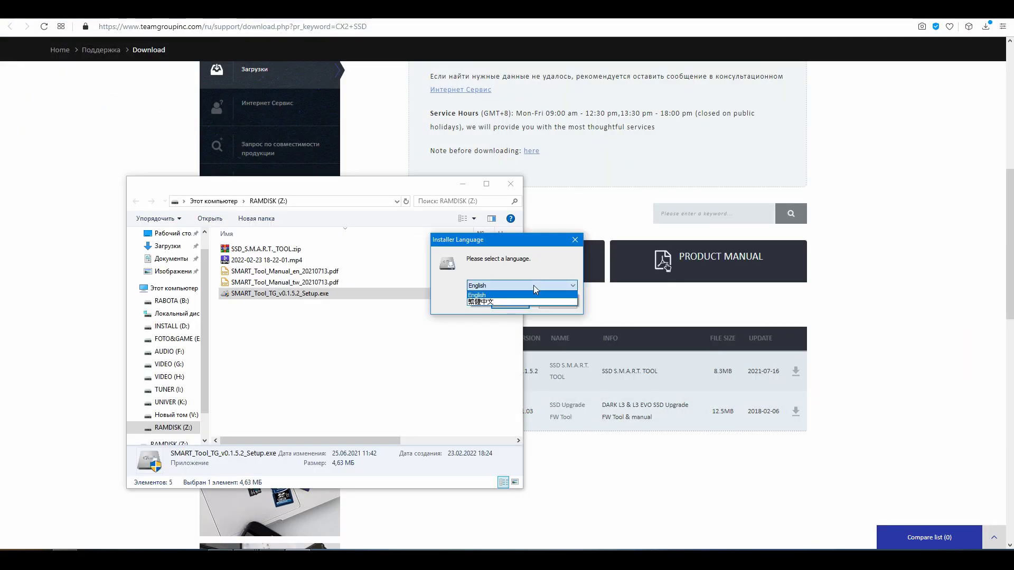
click(483, 296)
click(564, 363)
click(564, 364)
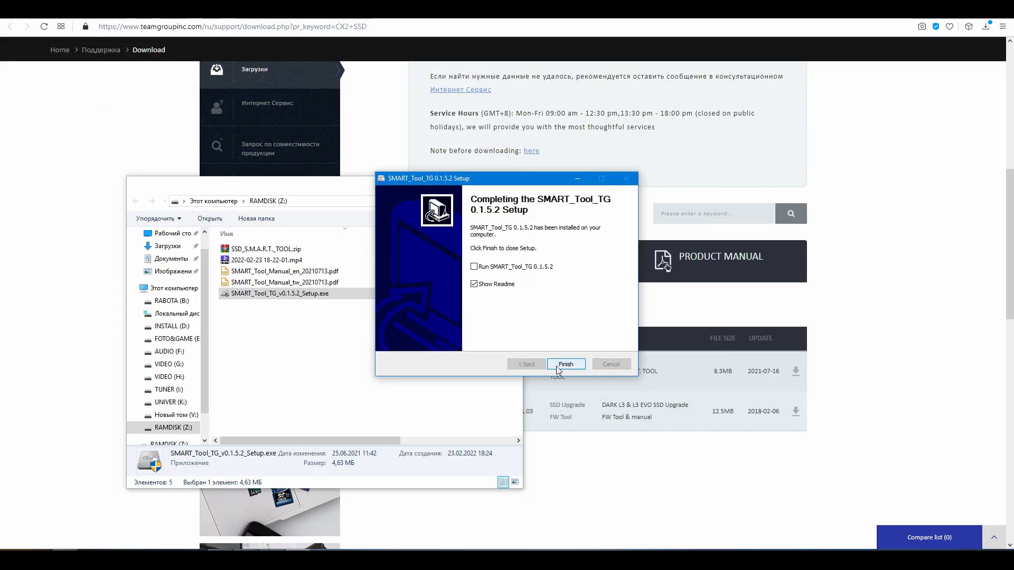
click(566, 364)
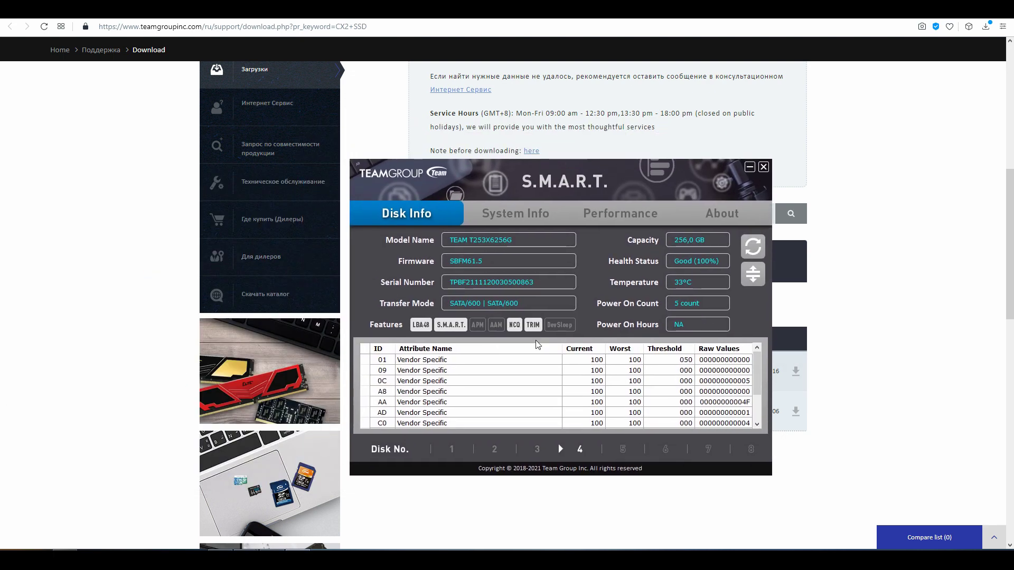
Examine disk 4's S.M.A.R.T. attributes and temperature in the TeamGroup tool, plus the system information
drag(758, 372, 761, 401)
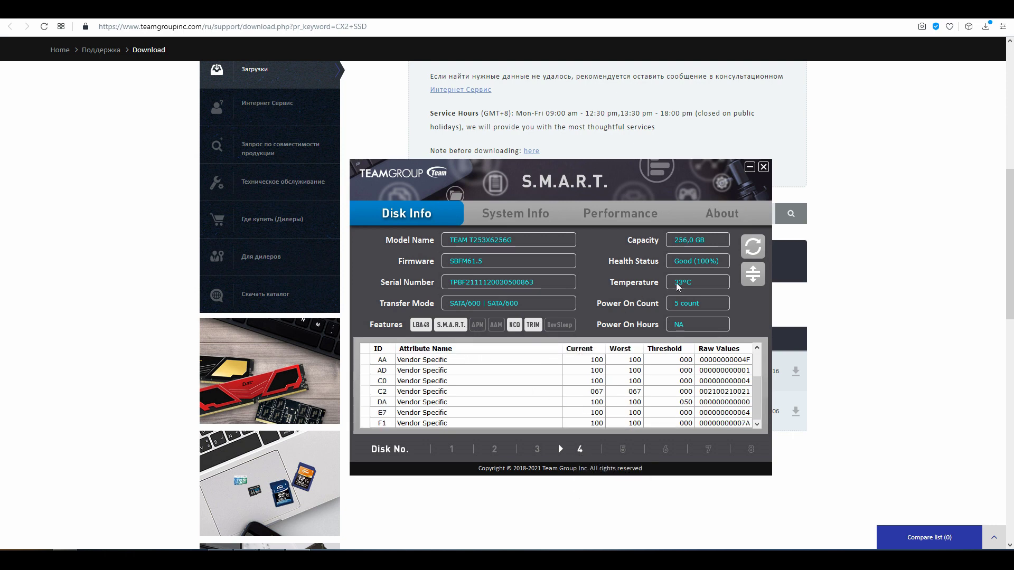
mouse_move(690, 286)
click(516, 221)
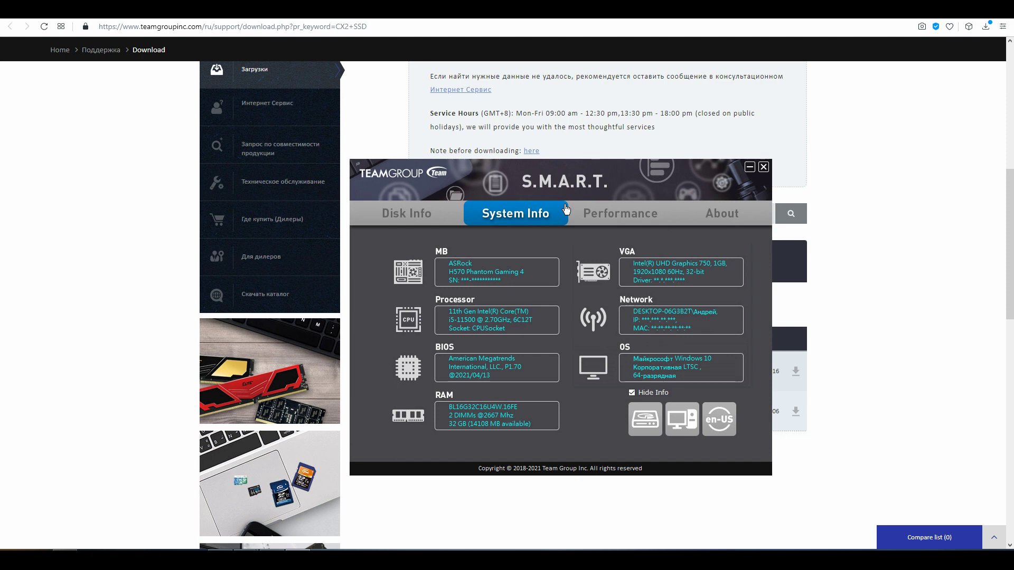
Run all performance tests on drive V: as a Quick Test with one pass of 100MiB
click(599, 216)
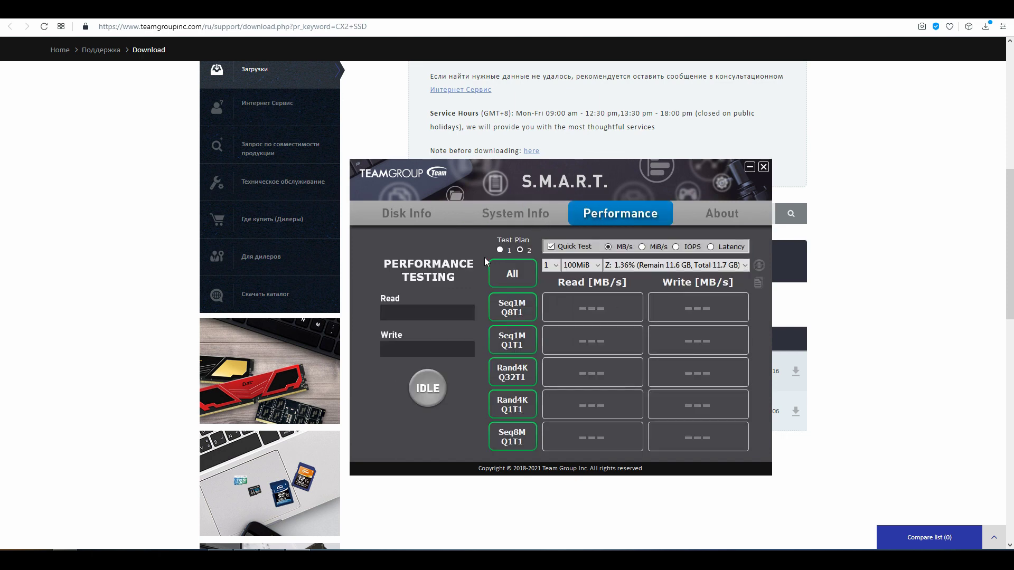
click(512, 274)
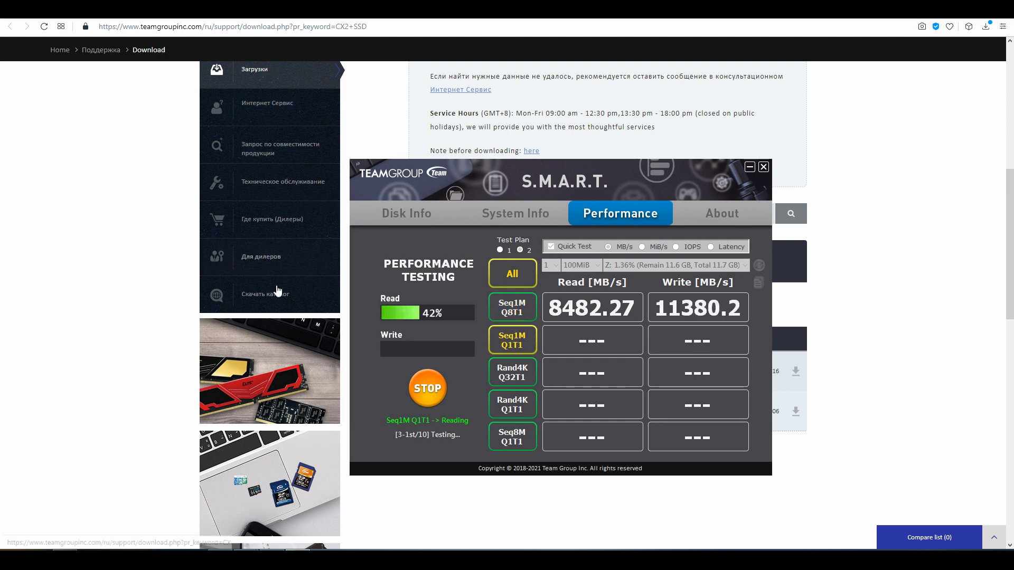
click(428, 388)
click(745, 266)
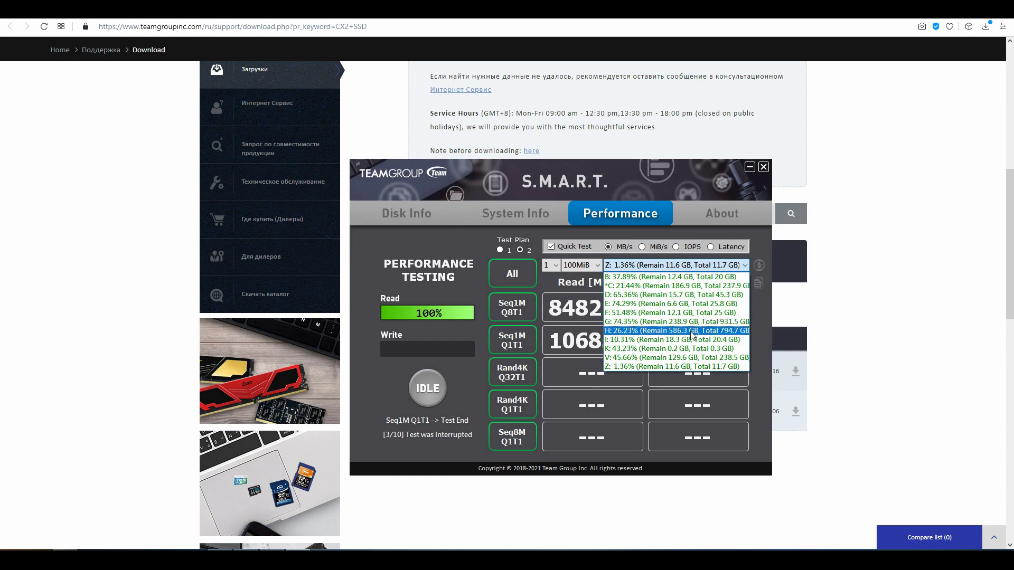
click(694, 358)
click(490, 289)
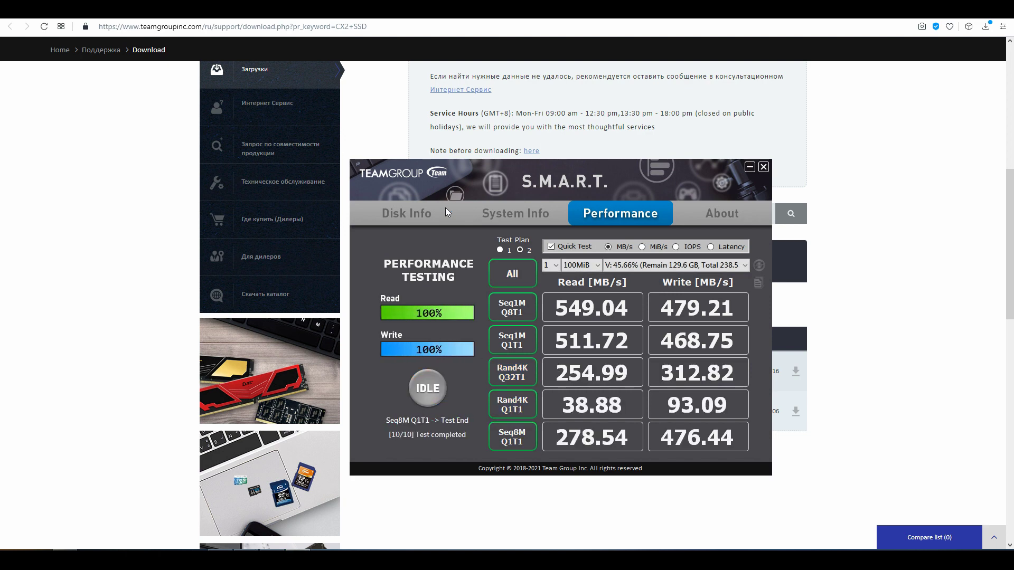
Review the performance results in IOPS, MiB/s, MB/s and Latency, ending on Latency
click(677, 248)
click(653, 246)
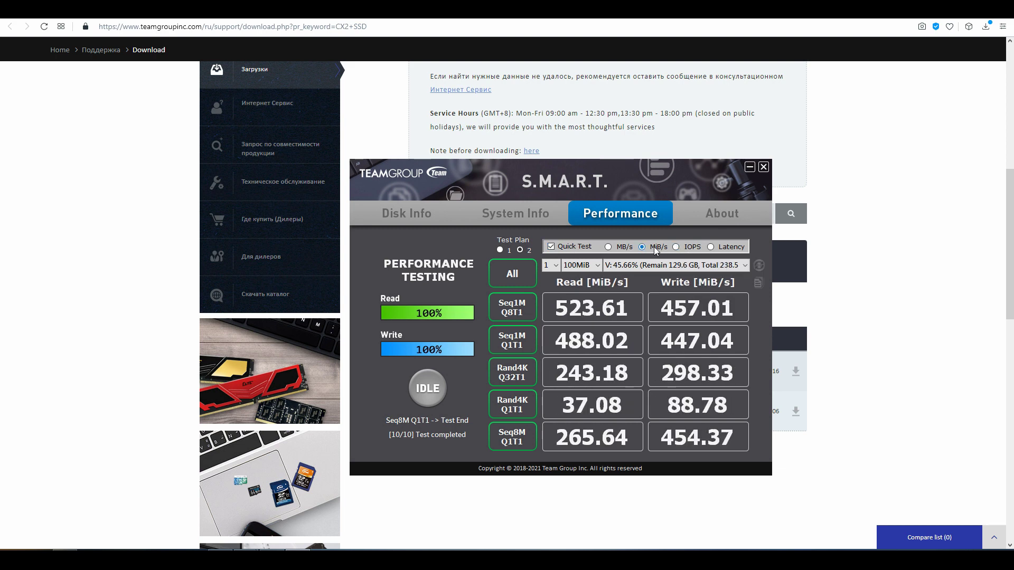
click(614, 248)
click(642, 246)
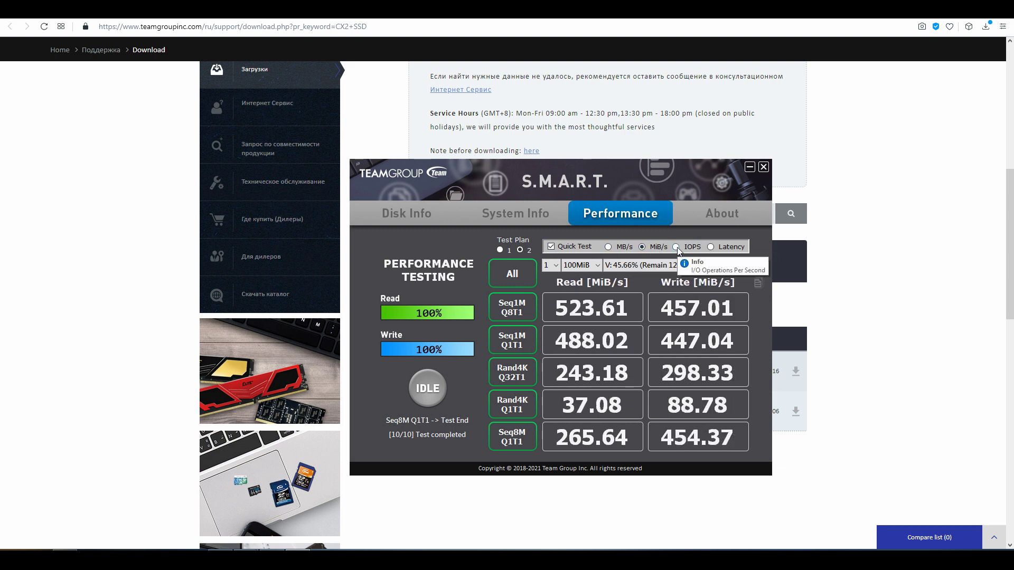
click(676, 246)
click(711, 247)
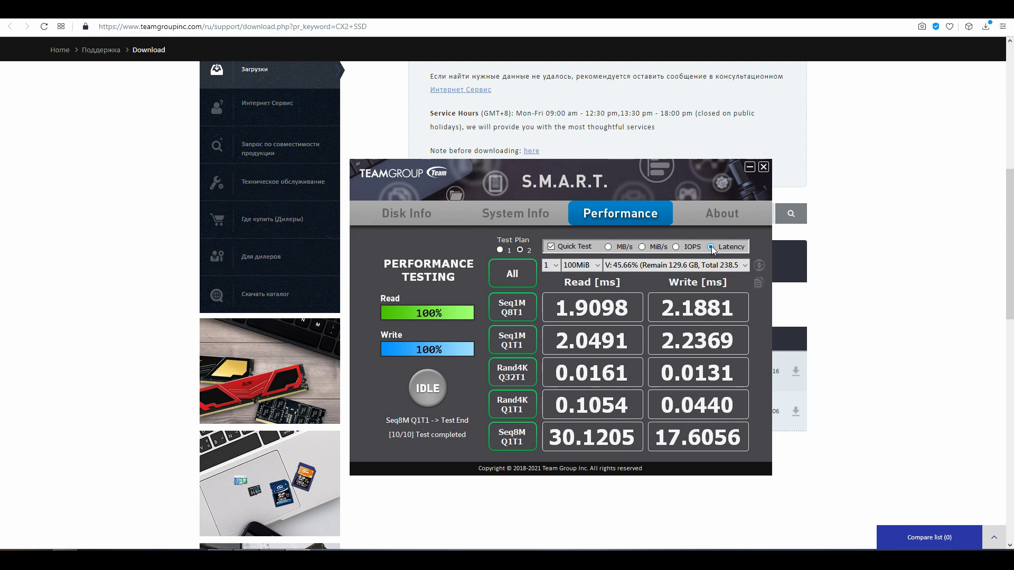
View the tool's About page and return to the disk information for disk 4
click(714, 220)
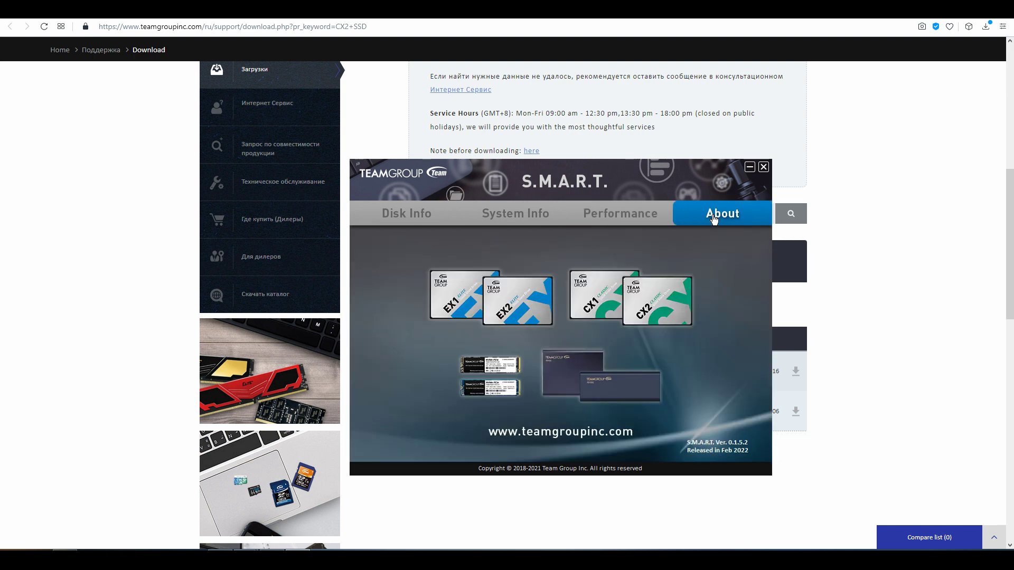
click(407, 222)
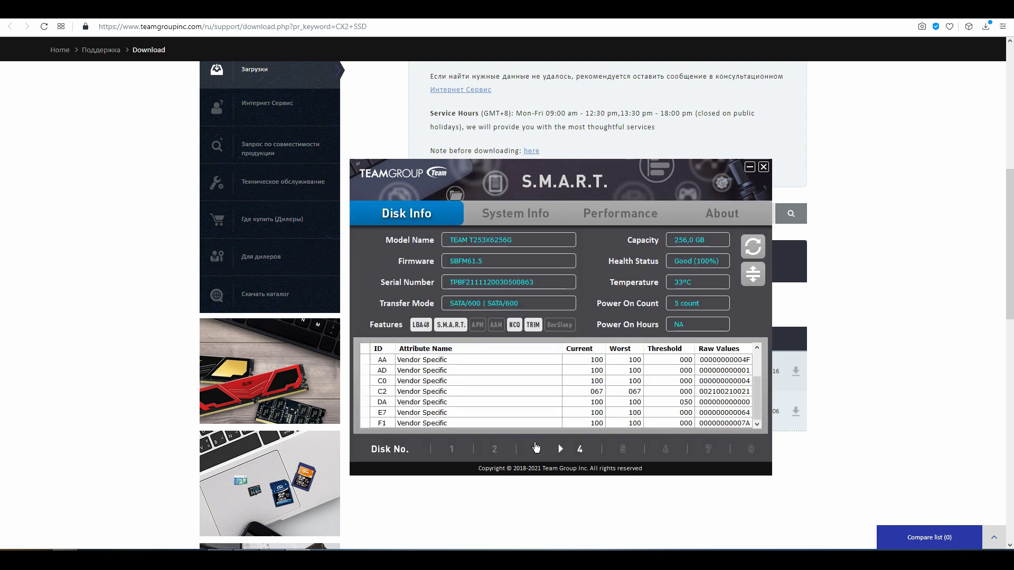
mouse_move(579, 451)
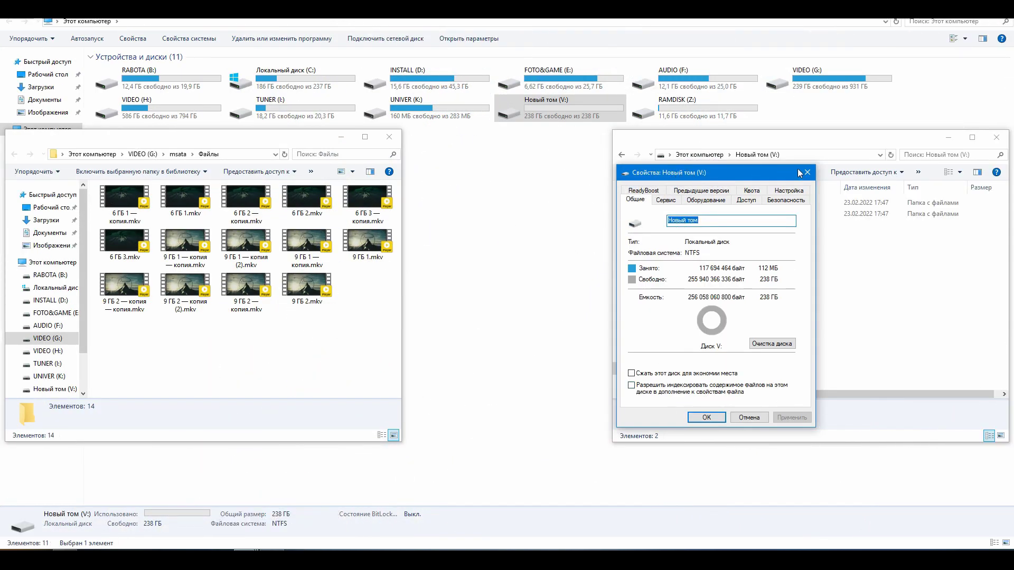
Close the V: volume's properties and check the size of the Файлы folder in its properties
click(807, 172)
right_click(326, 337)
click(363, 479)
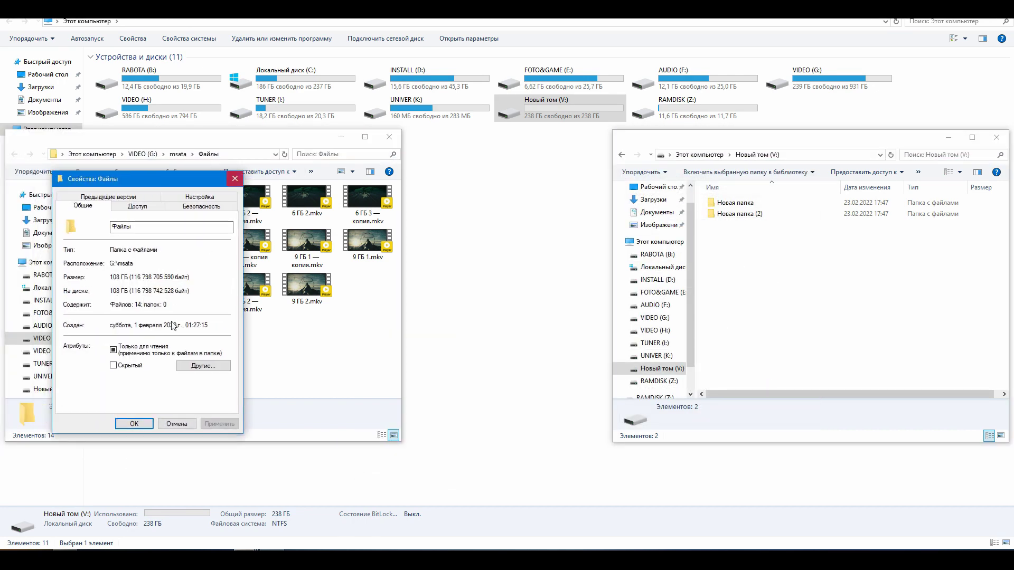
click(134, 424)
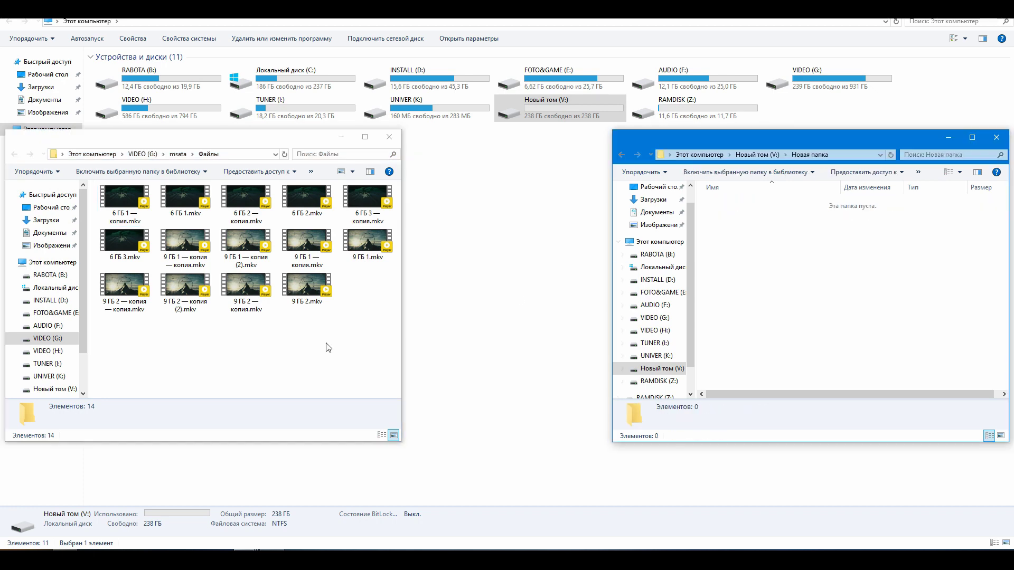
Copy all 14 video files from the Файлы folder into Новая папка on the V: volume
drag(371, 367, 125, 194)
click(769, 333)
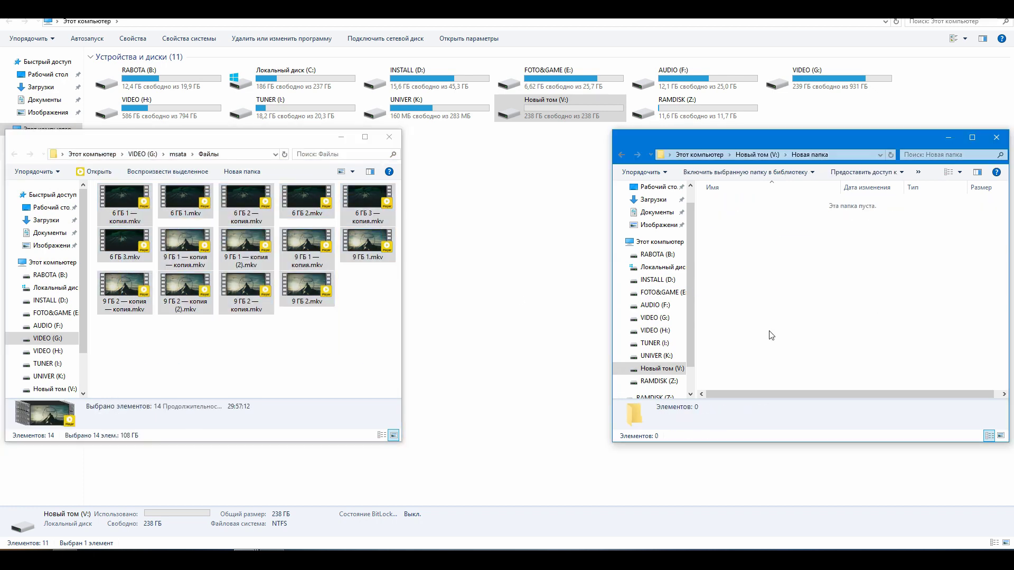
key(ctrl+v)
drag(285, 119, 494, 338)
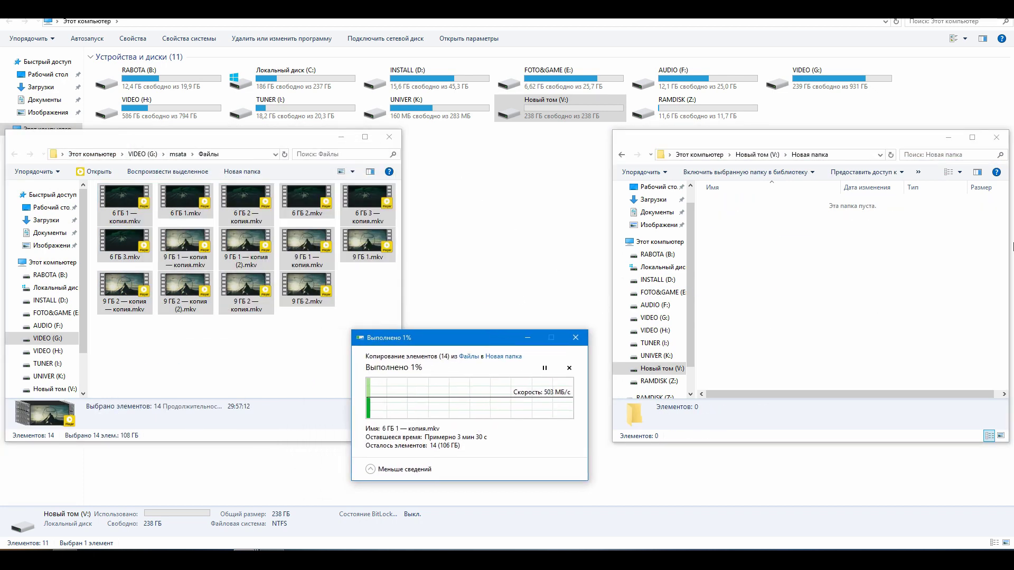